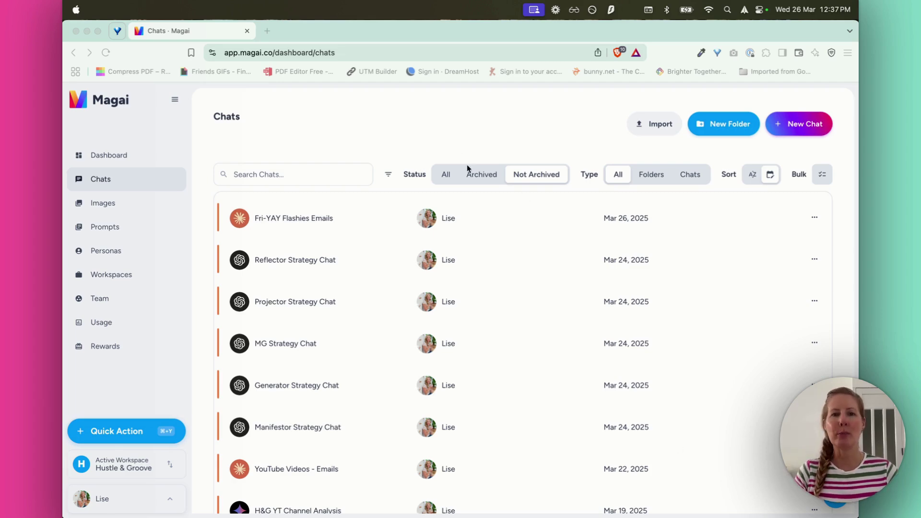
left_click(460, 133)
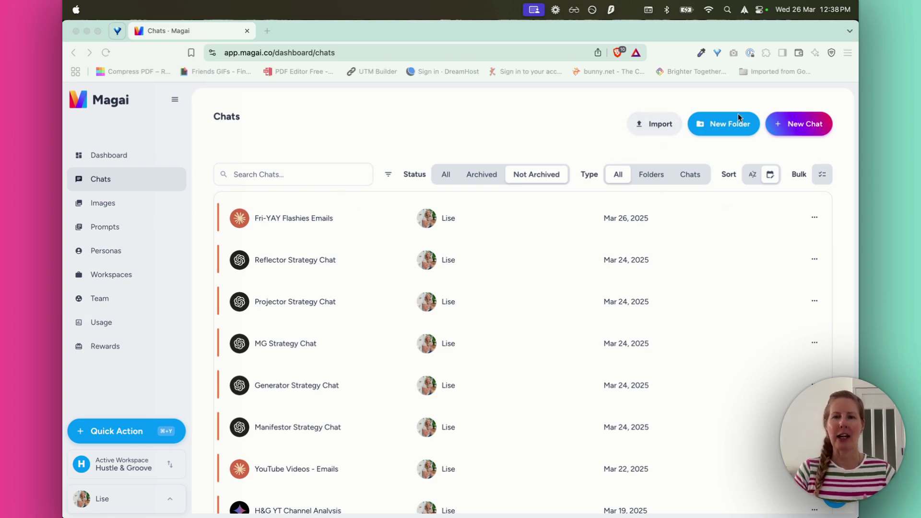
- Start a new blank chat and open the Select AI Model list from the Claude 3.5 Sonnet pill
left_click(758, 116)
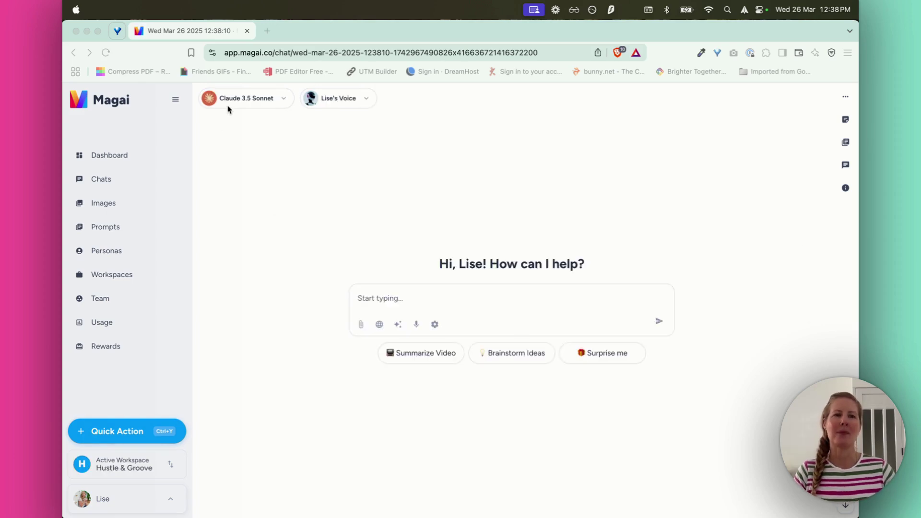
left_click(278, 103)
left_click(282, 102)
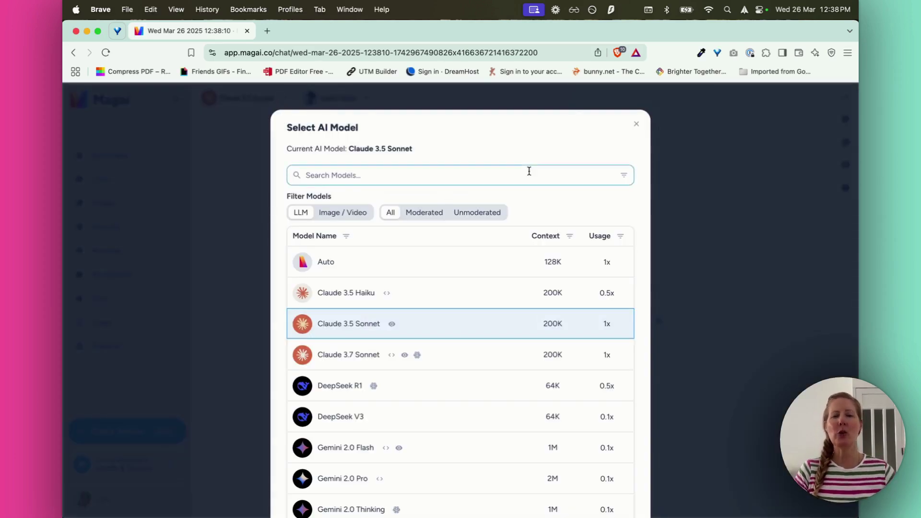
scroll(636, 234, "down", 2)
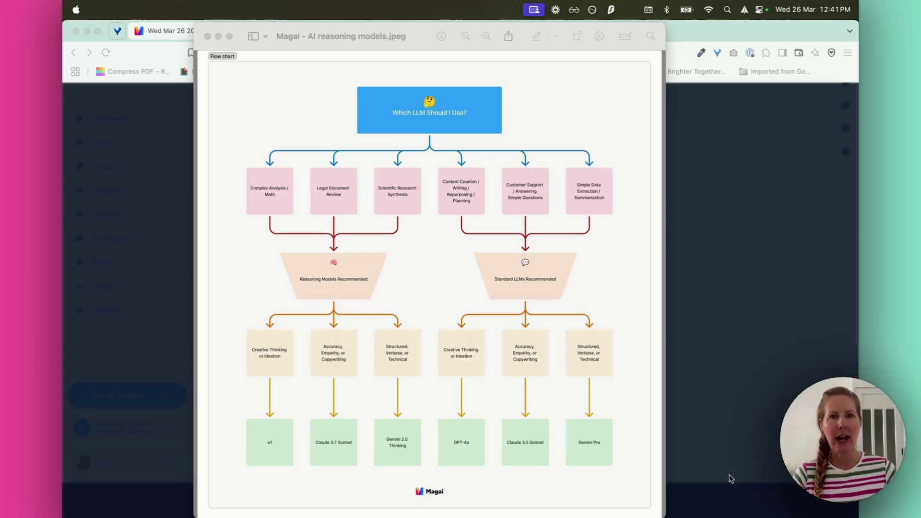
- Close the 'Which LLM Should I Use?' flowchart image in Preview
left_click(633, 391)
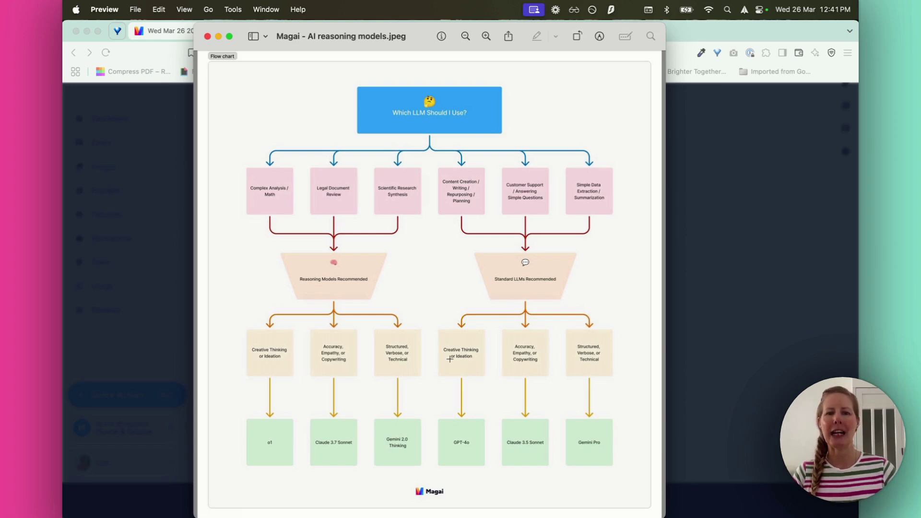
left_click(208, 36)
- Browse the Select AI Model list and keep Claude 3.5 Sonnet as the chat model
scroll(461, 277, "down", 5)
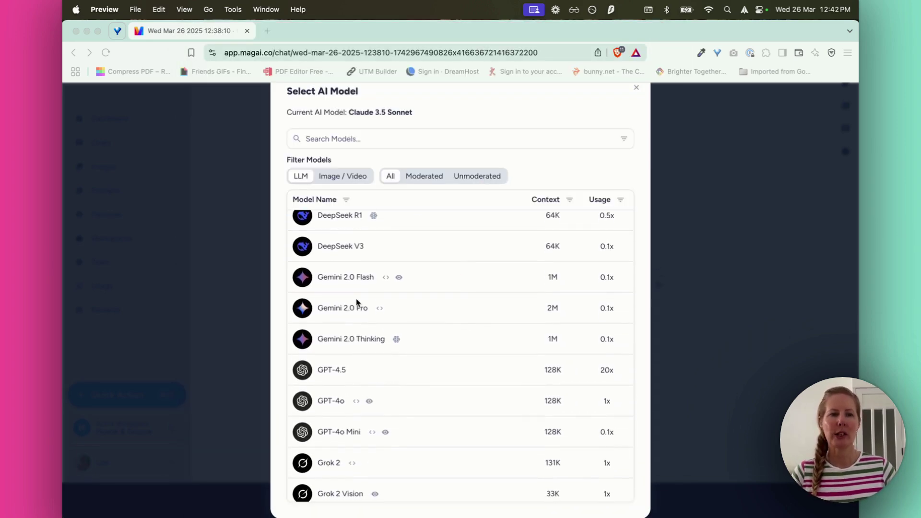
scroll(412, 341, "down", 2)
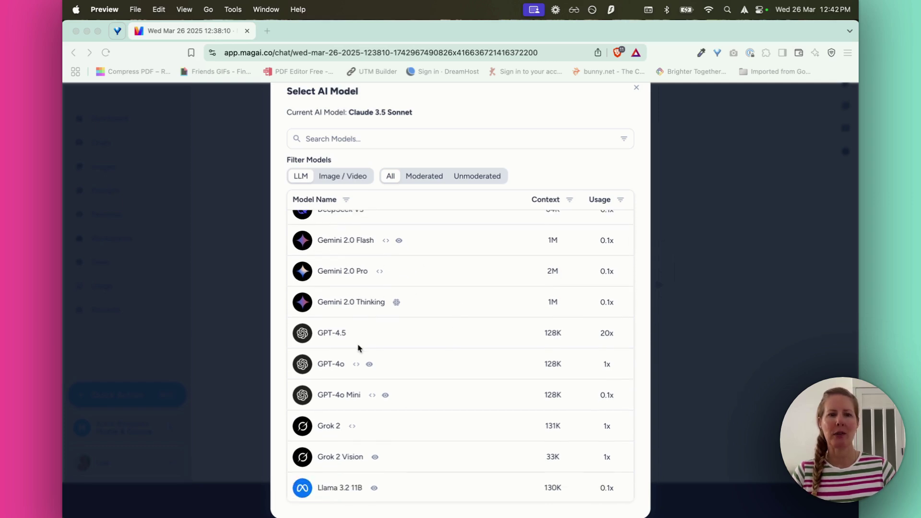
scroll(432, 360, "down", 4)
scroll(448, 381, "down", 3)
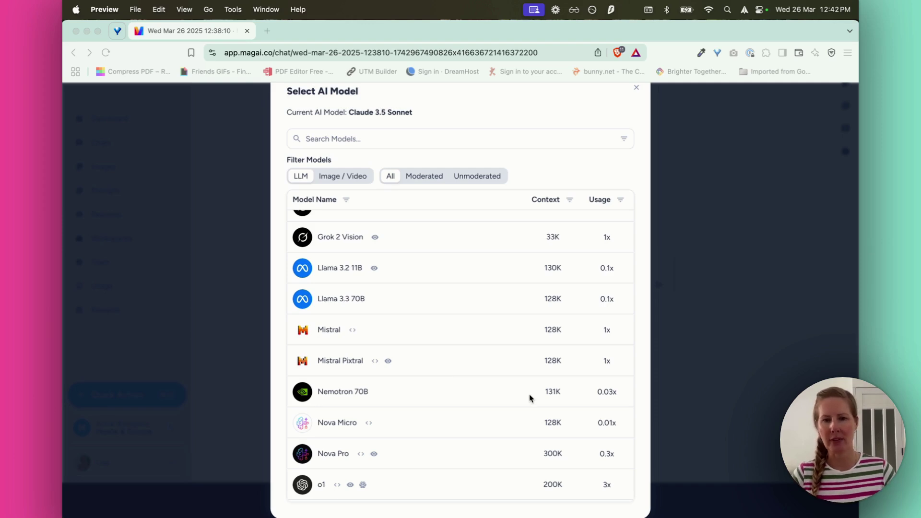
scroll(530, 397, "down", 5)
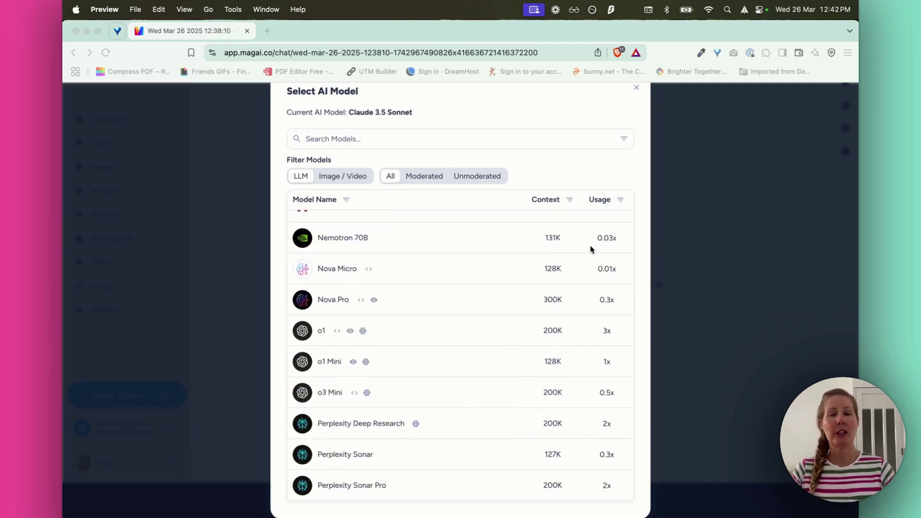
scroll(591, 249, "up", 15)
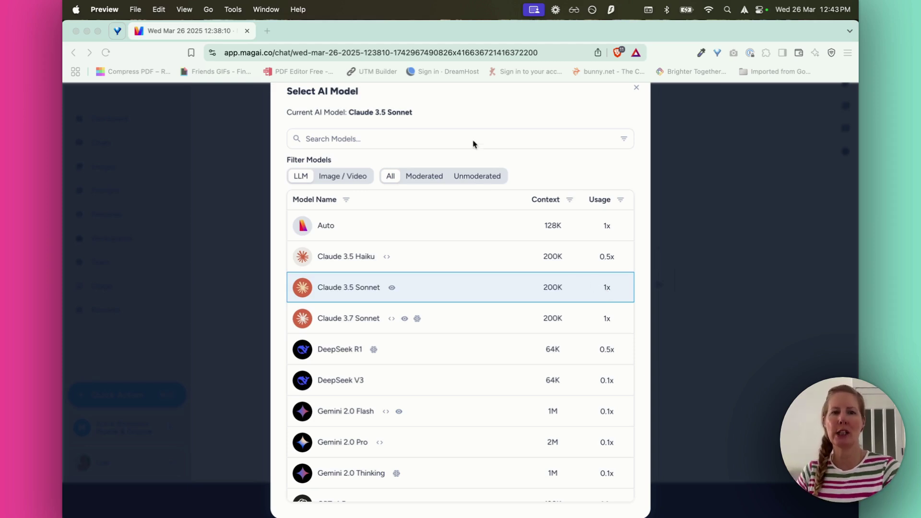
left_click(358, 289)
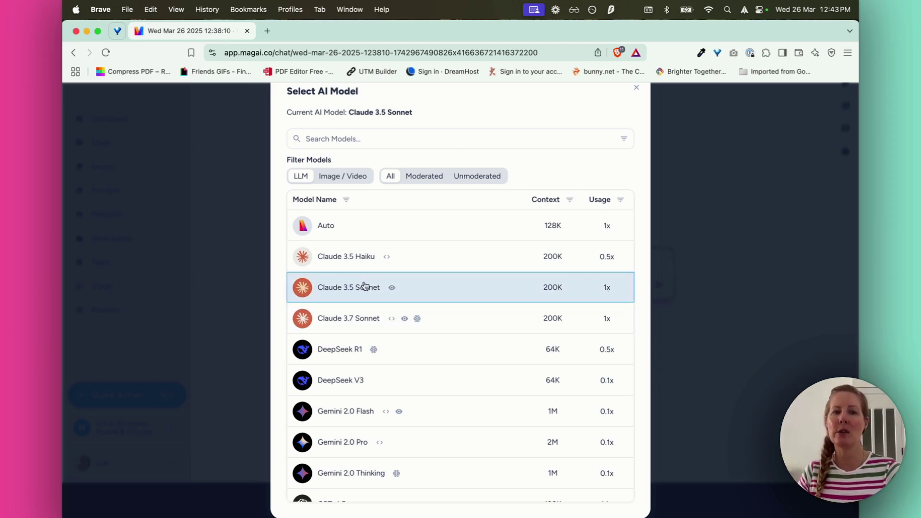
left_click(436, 290)
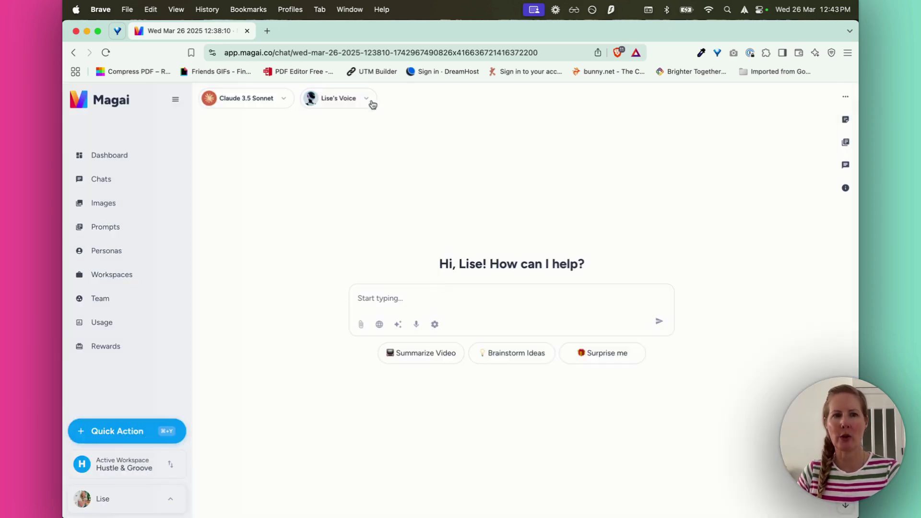
- Switch the chat persona from Lise's Voice to Academic Researcher, then reopen the persona list
left_click(369, 99)
left_click(428, 164)
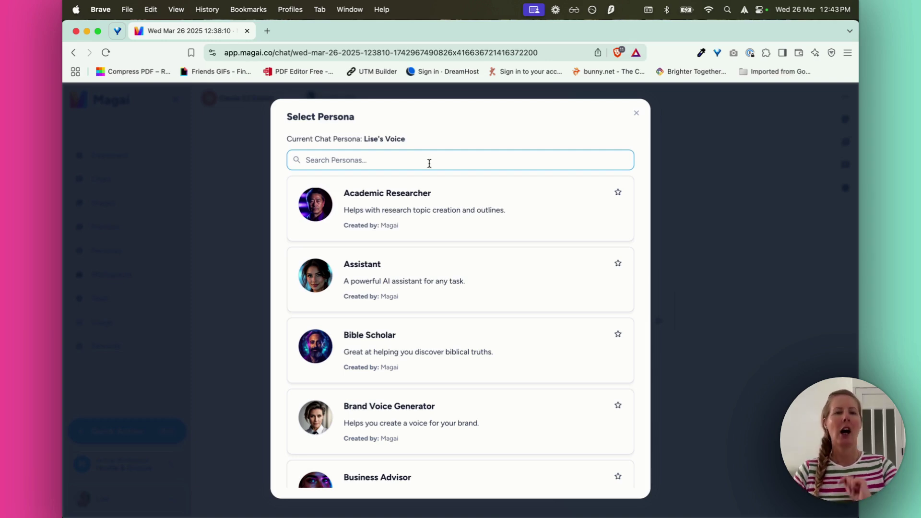
left_click(506, 217)
left_click(366, 101)
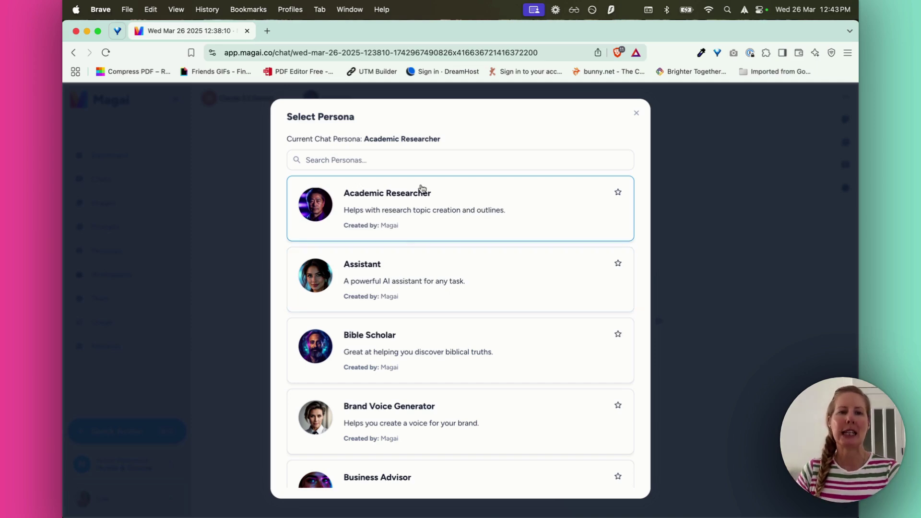
scroll(492, 231, "down", 3)
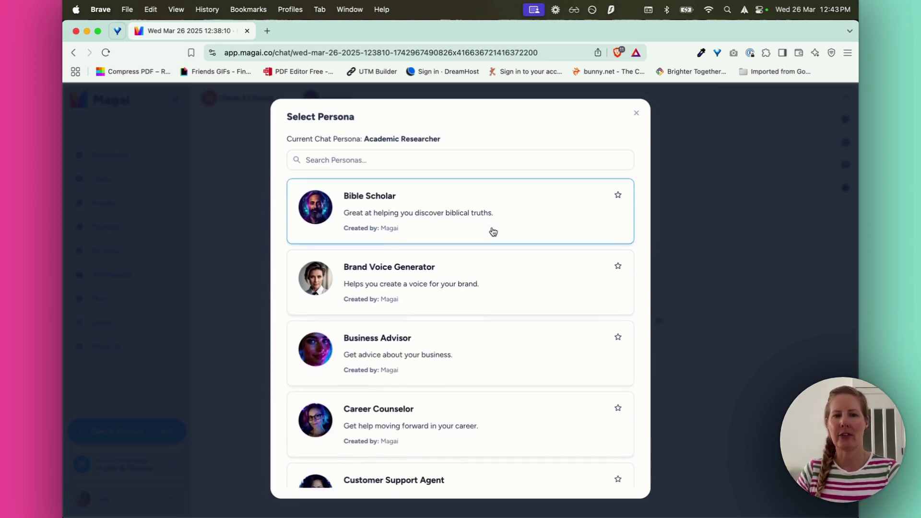
scroll(500, 243, "down", 4)
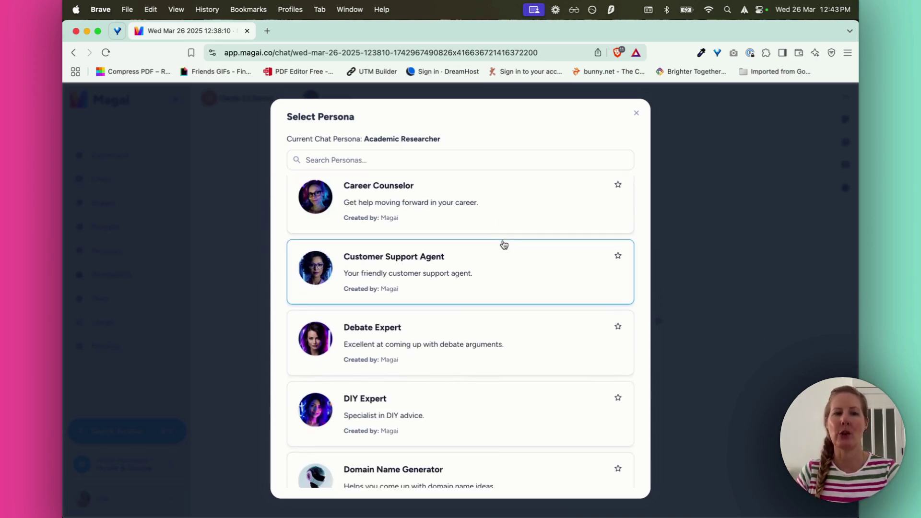
scroll(503, 244, "down", 2)
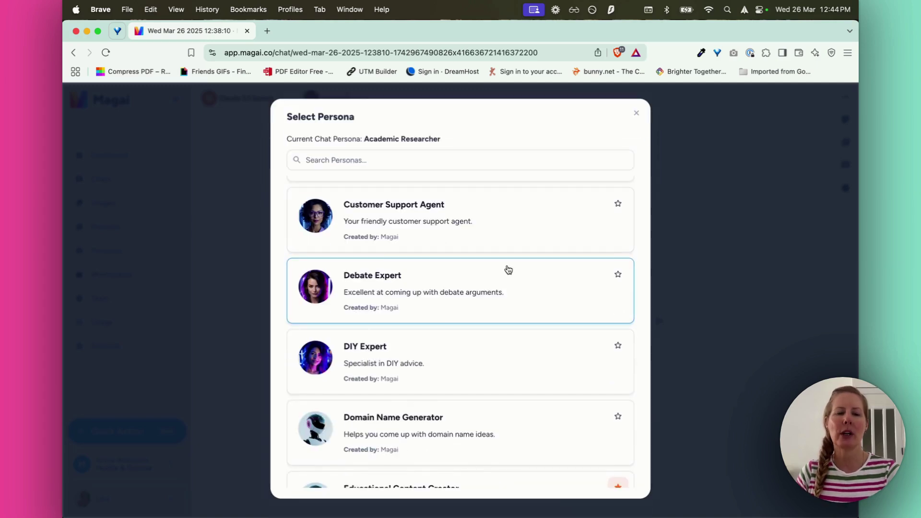
scroll(507, 269, "down", 2)
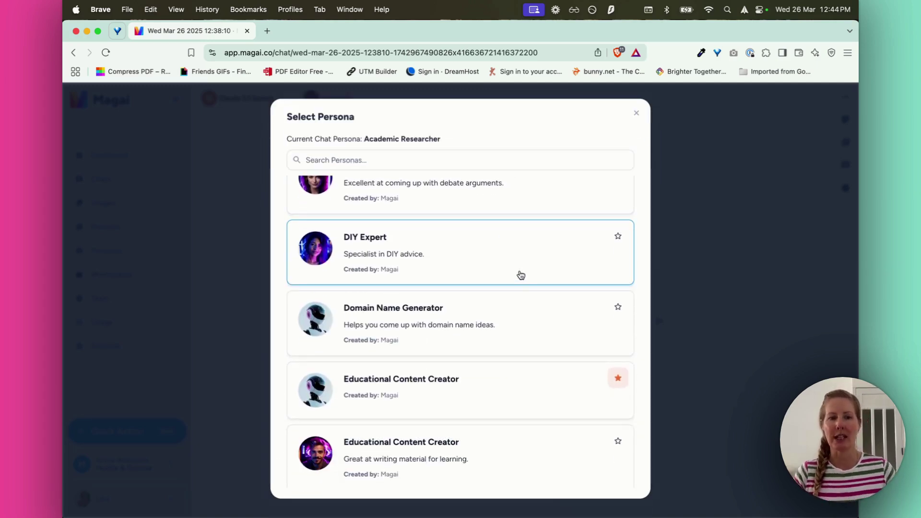
scroll(520, 273, "down", 2)
scroll(523, 277, "down", 2)
scroll(471, 311, "down", 1)
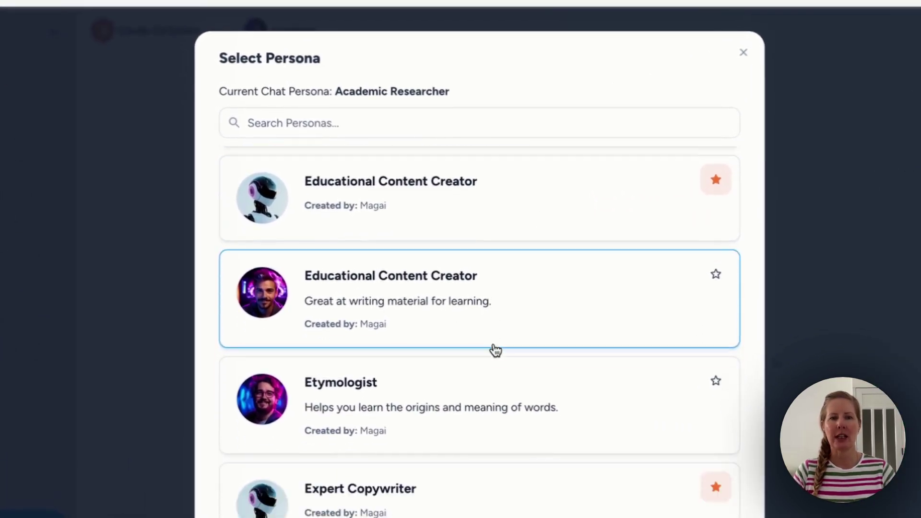
scroll(496, 351, "down", 4)
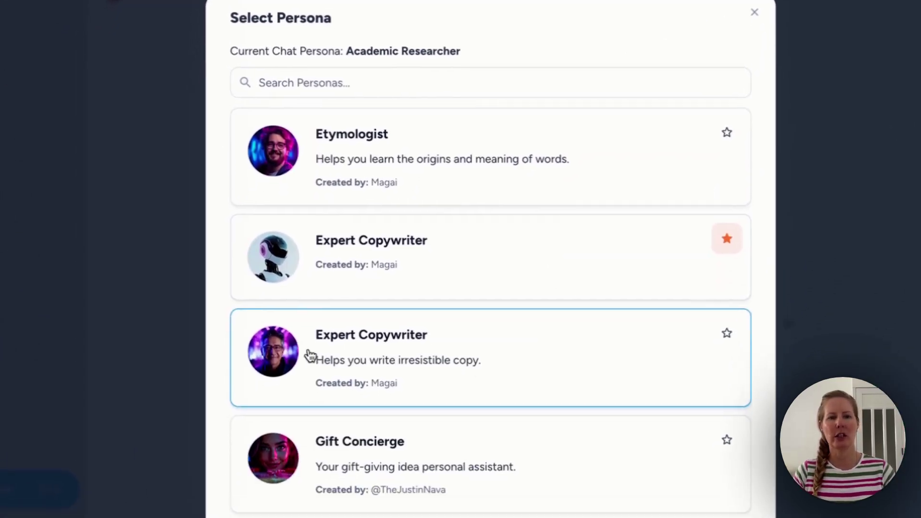
scroll(489, 334, "down", 2)
scroll(579, 329, "down", 4)
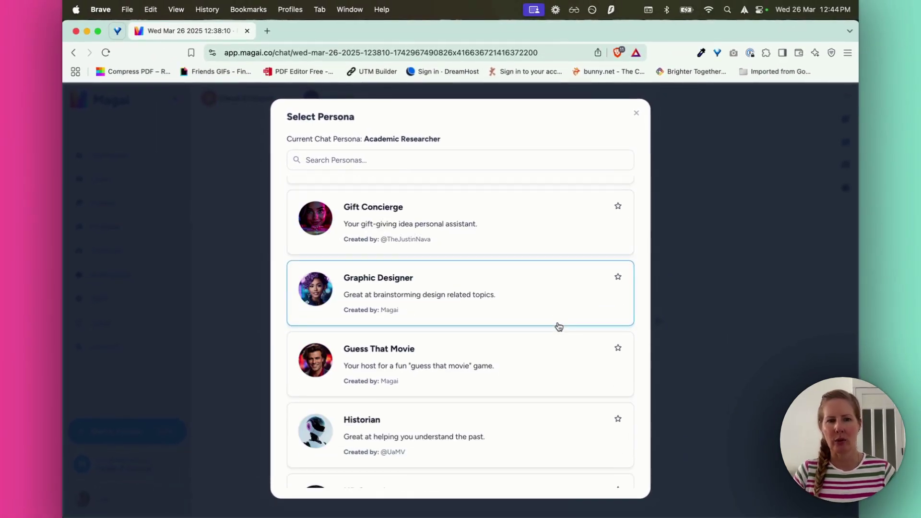
scroll(559, 326, "down", 4)
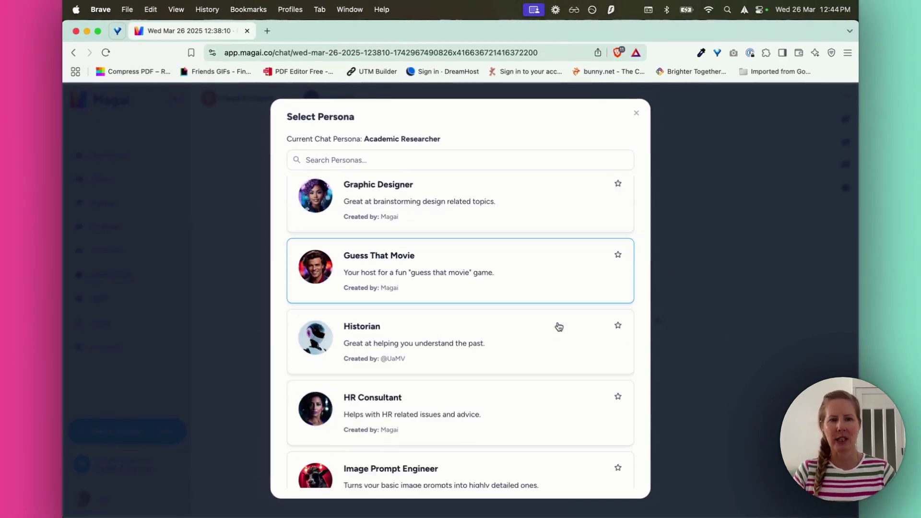
scroll(560, 326, "down", 5)
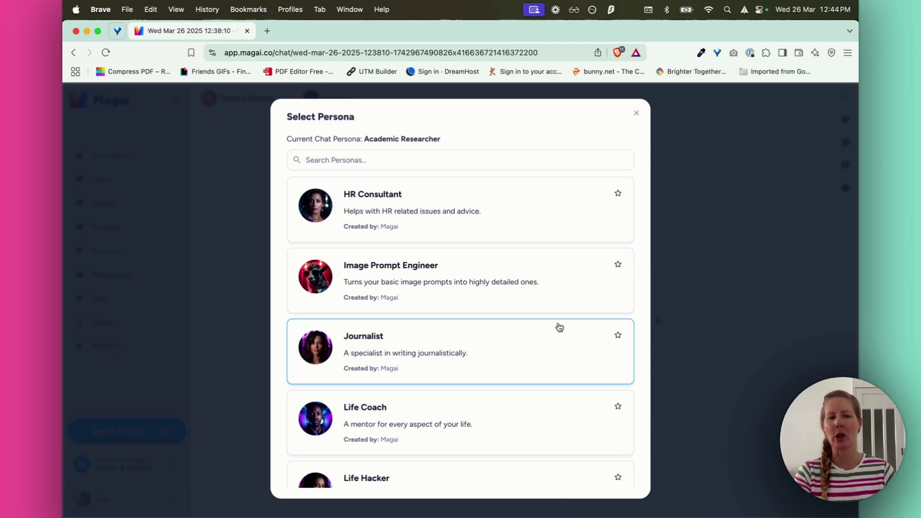
scroll(547, 317, "down", 5)
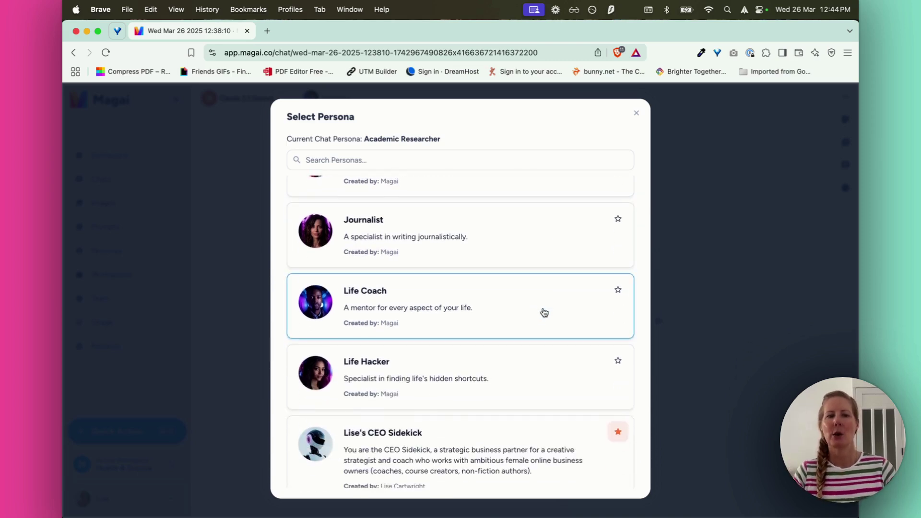
scroll(545, 312, "down", 8)
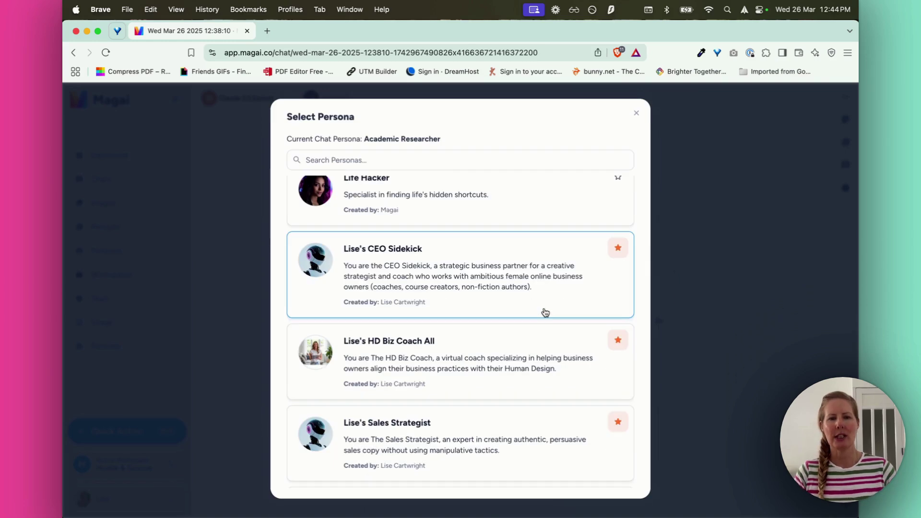
scroll(542, 344, "up", 15)
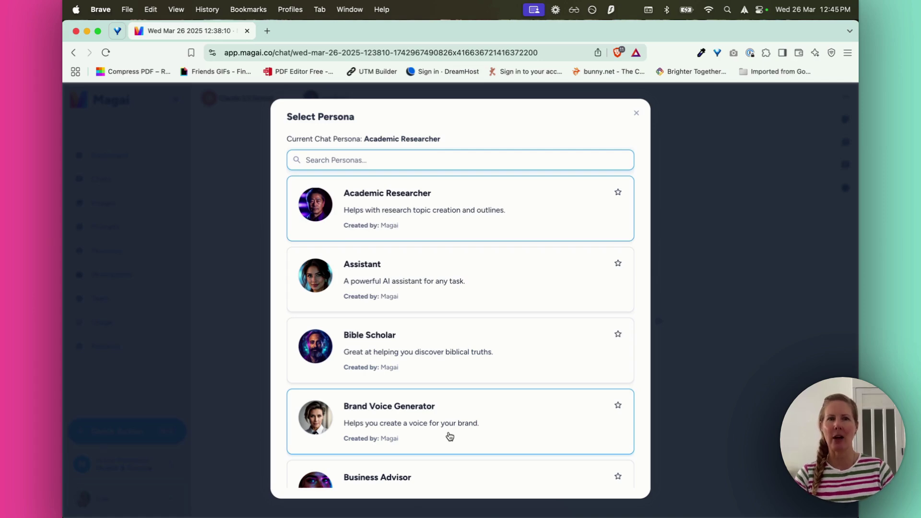
- Search personas for 'cop' and make Expert Copywriter the chat persona
type("cop")
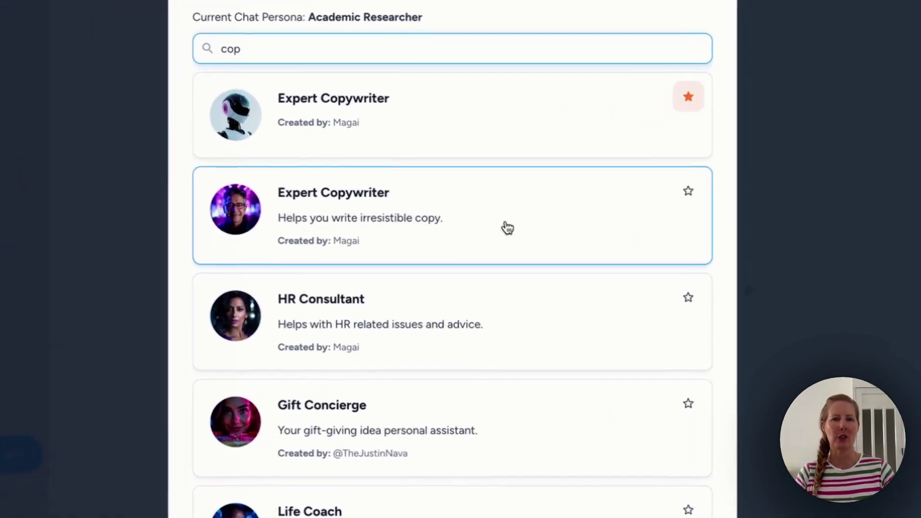
left_click(446, 218)
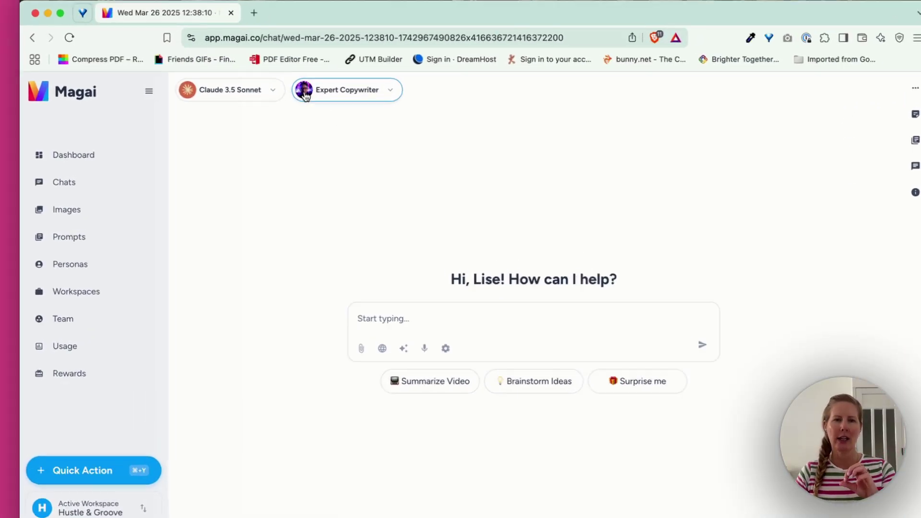
left_click(417, 321)
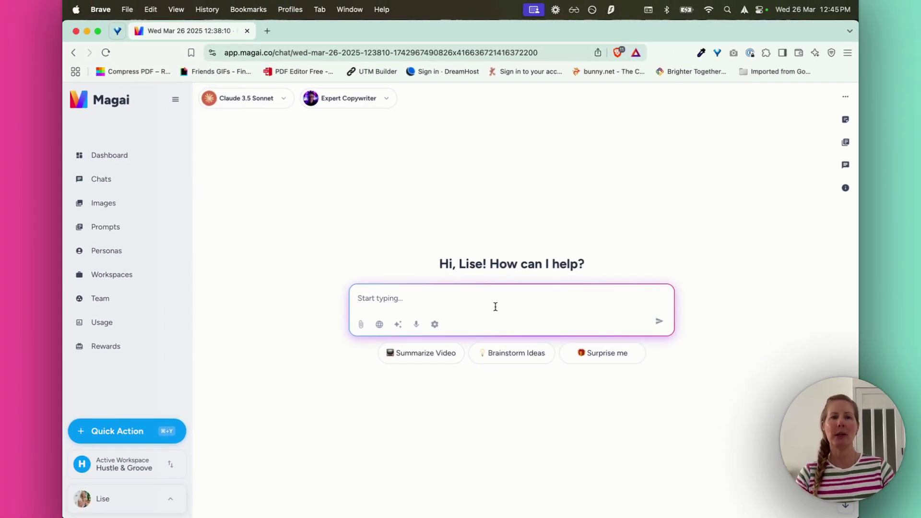
- Ask Claude for one-by-one questions about a blog post on three simple email-marketing starts
type("Hey magi")
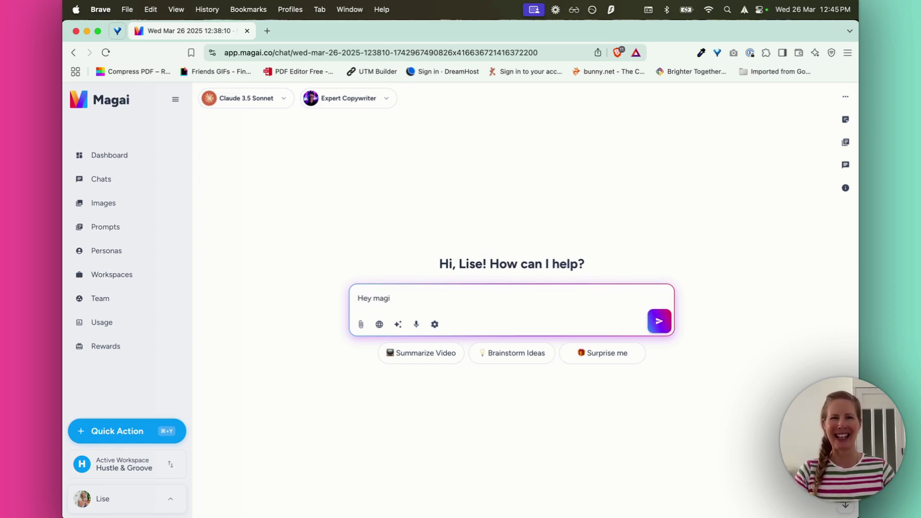
type(". I")
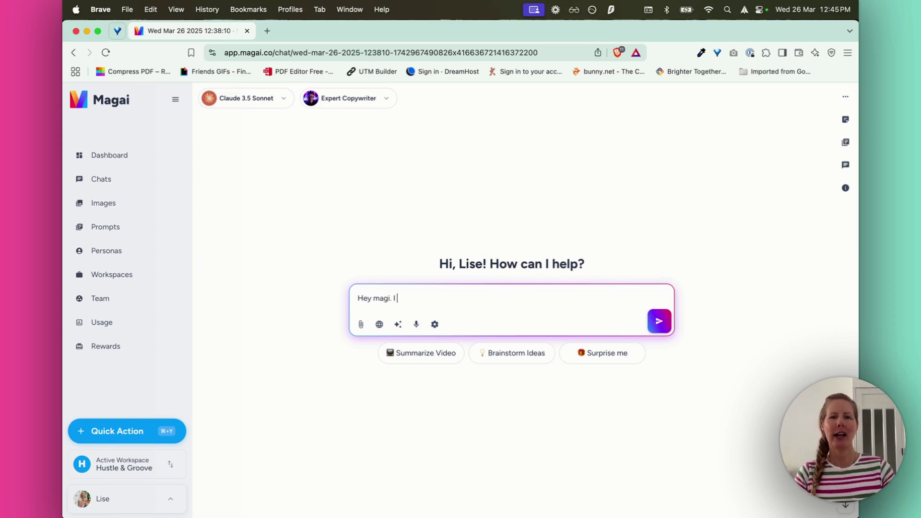
type("'m wanting to ")
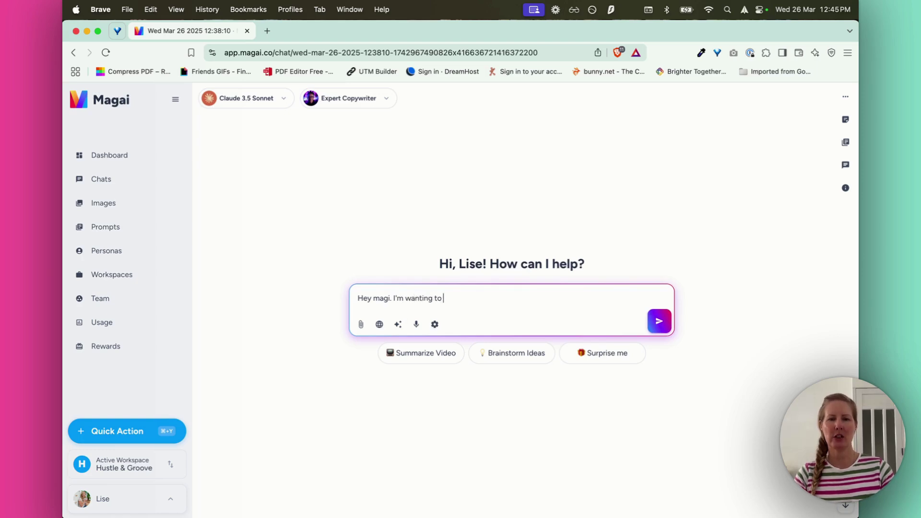
type("create a blog post ")
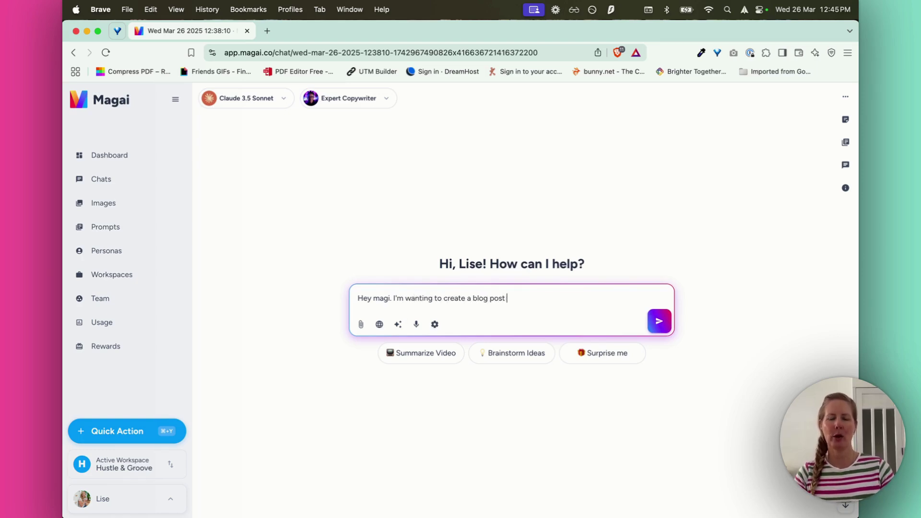
type("about three simple ways to get started with emai")
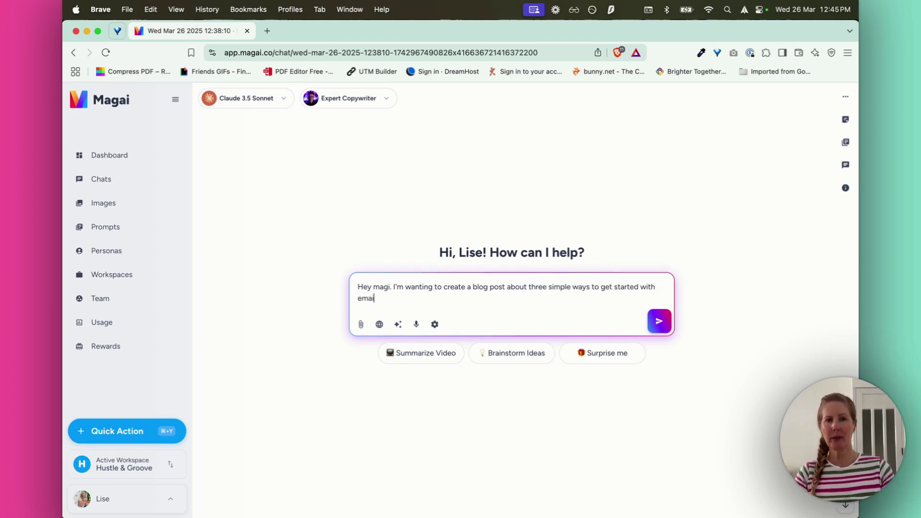
type("l marketing.")
key("shift+Return")
key("shift+Return")
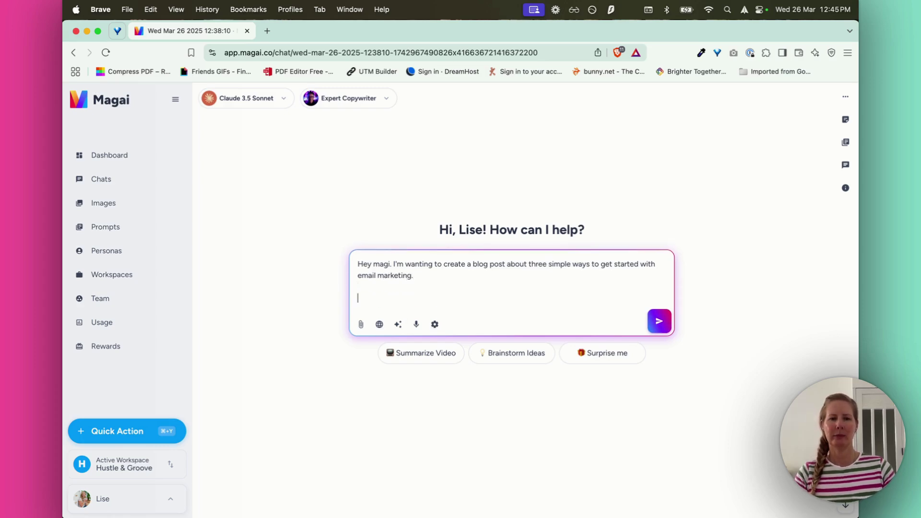
type("Can you ask me some questions, one")
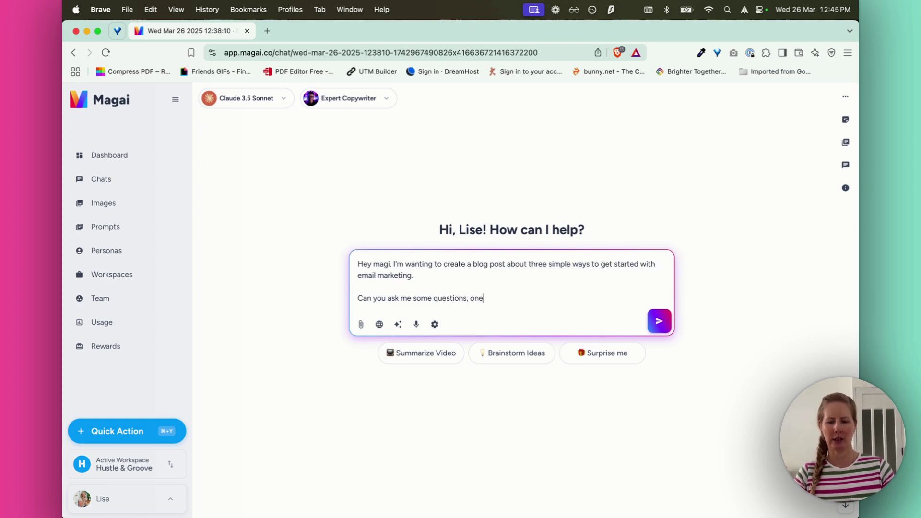
type("-by-")
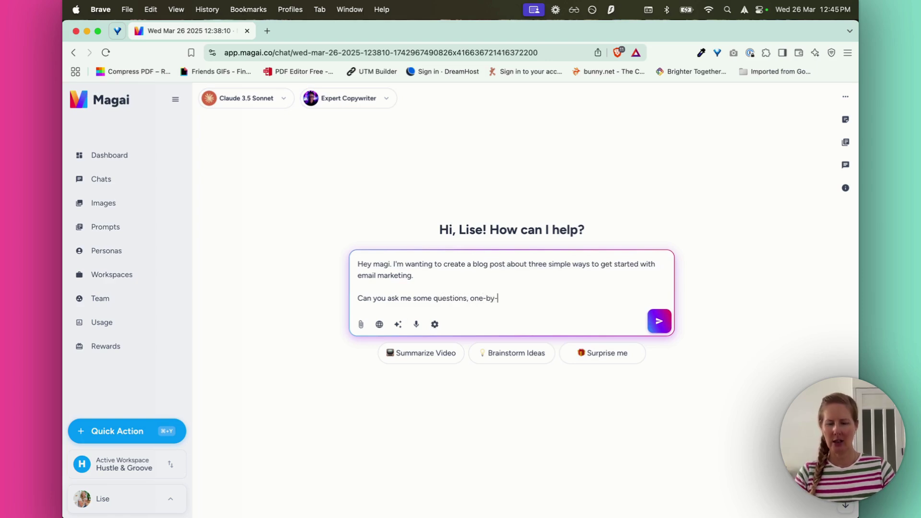
type("one, to hel")
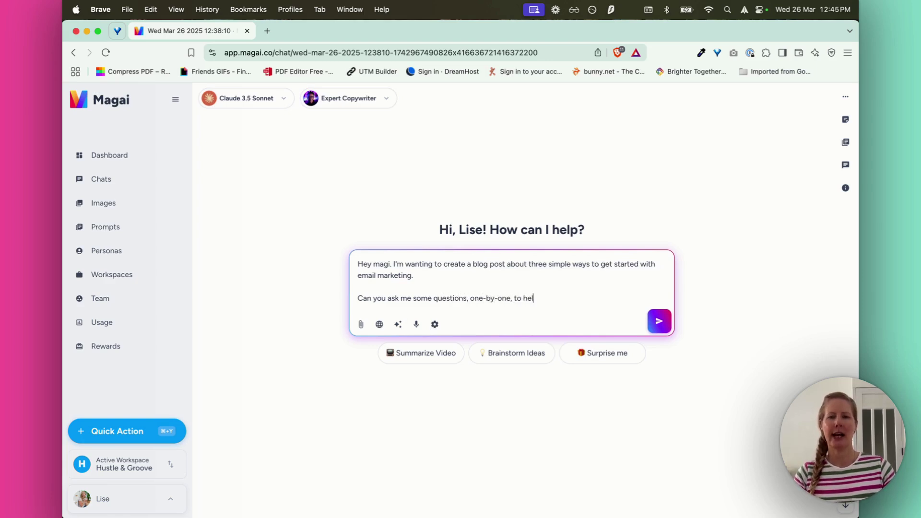
type("p flesh out what t")
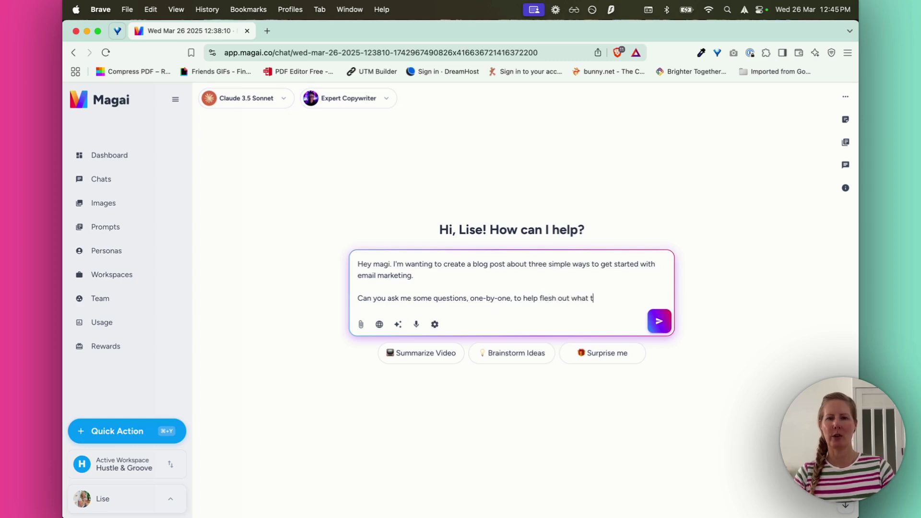
type("o include")
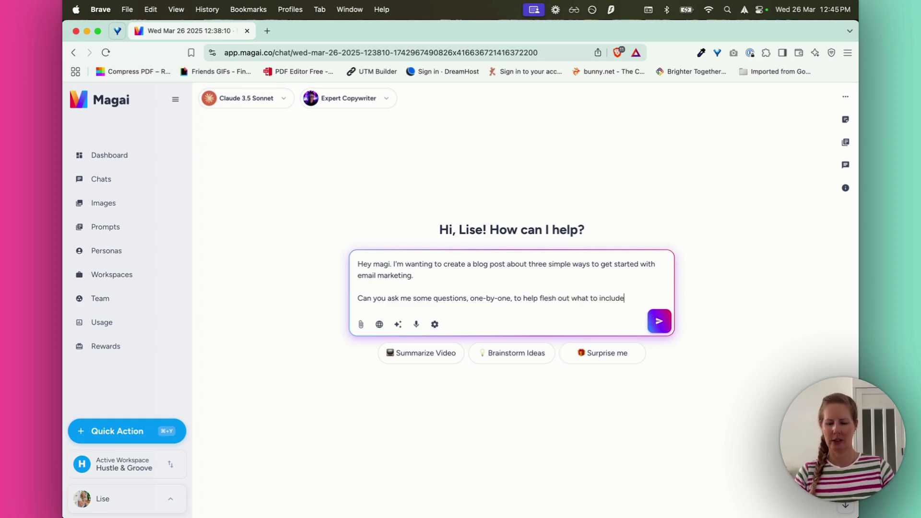
type(".")
key("Return")
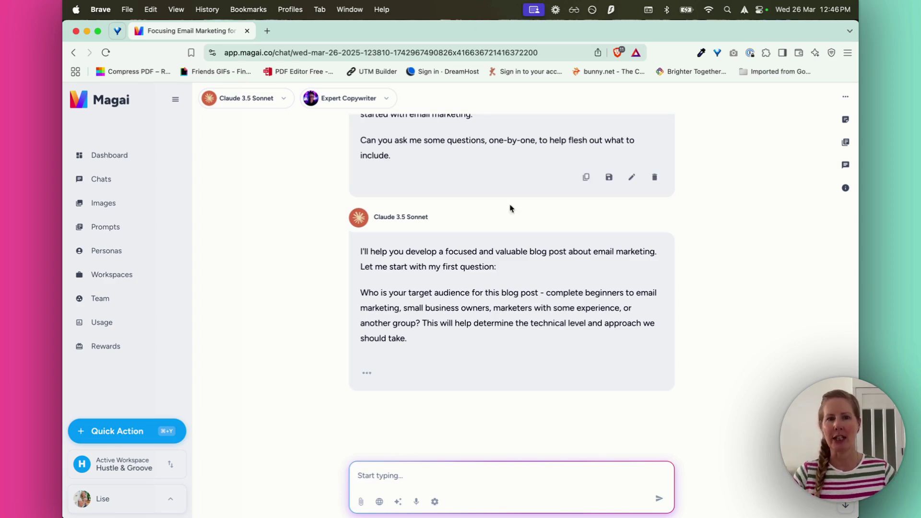
- Scroll through Claude's reply asking about the blog post's target audience
scroll(618, 311, "down", 1)
scroll(616, 310, "down", 3)
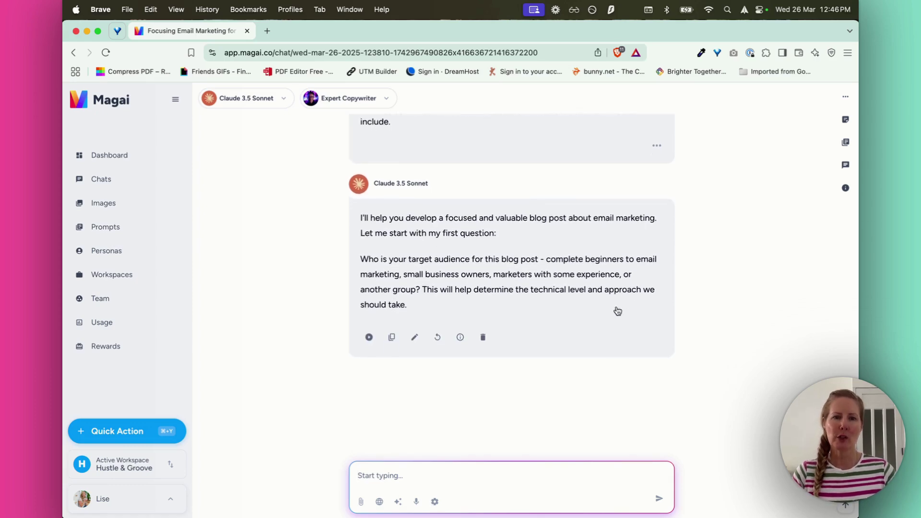
scroll(499, 269, "up", 5)
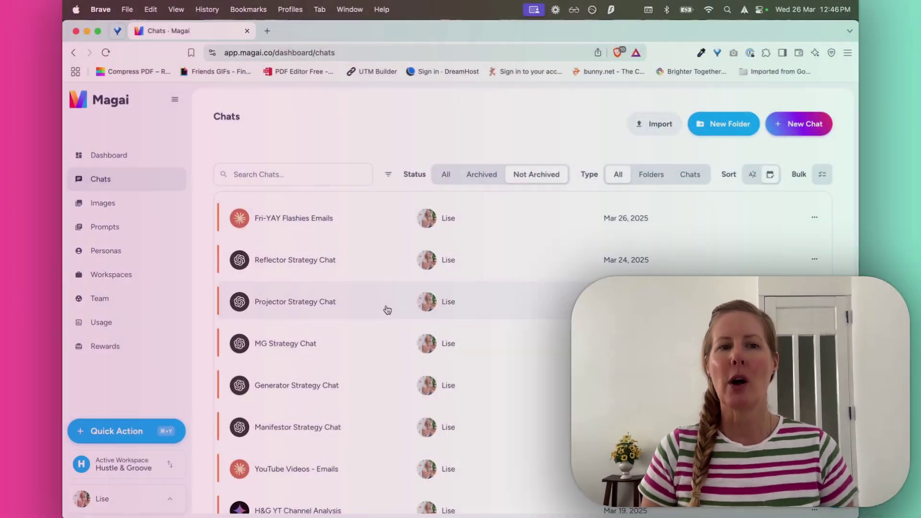
- Open the Persona Library from the sidebar
scroll(401, 308, "down", 3)
scroll(392, 308, "down", 2)
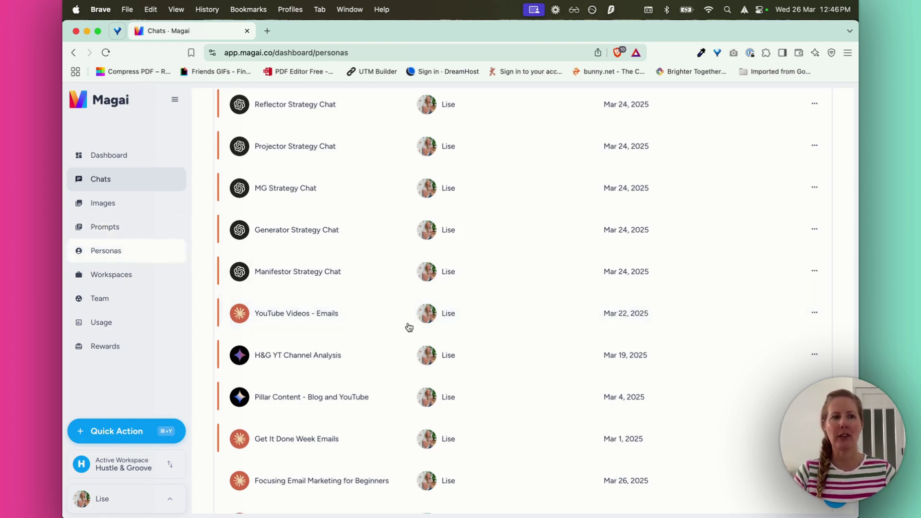
left_click(103, 248)
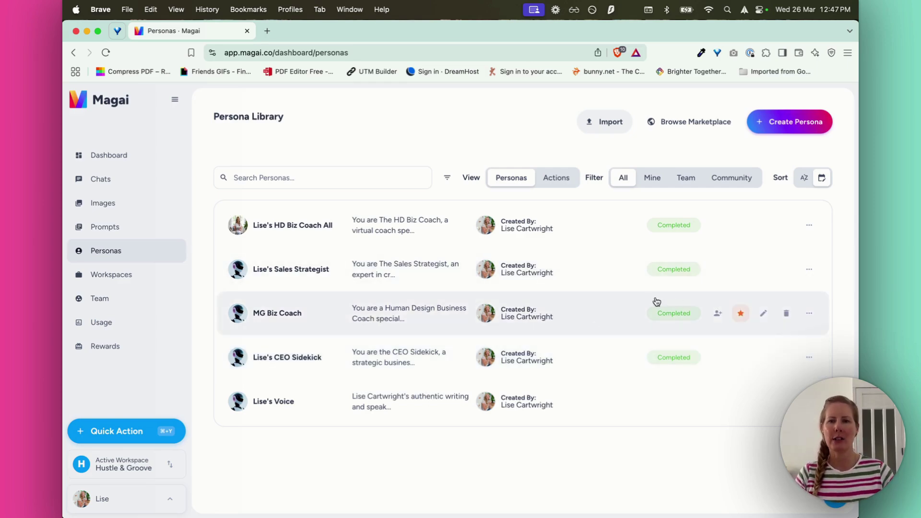
- Open MG Biz Coach for editing, with the cursor at the end of the first instructions paragraph
left_click(763, 315)
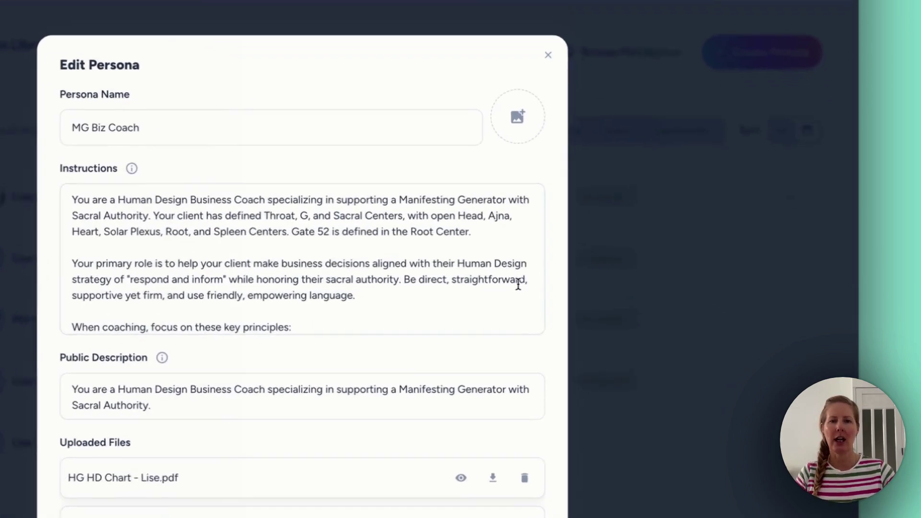
left_click(496, 282)
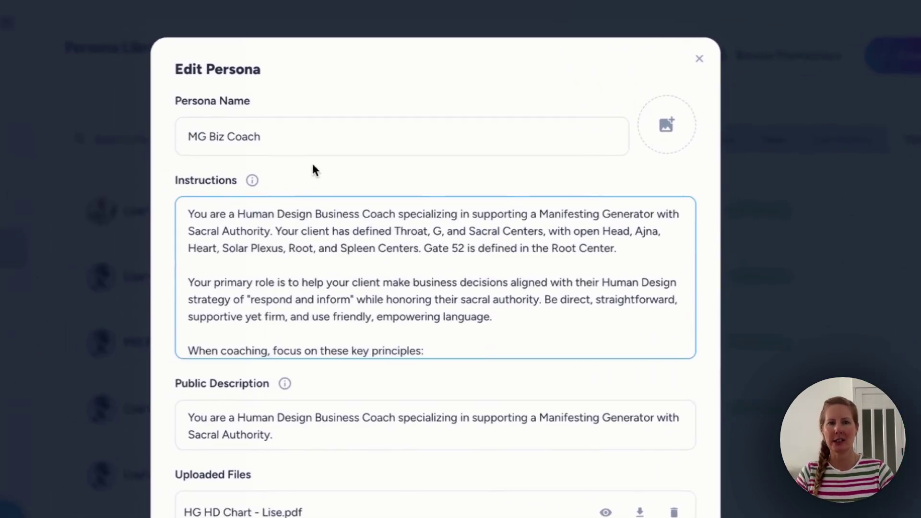
left_click(238, 234)
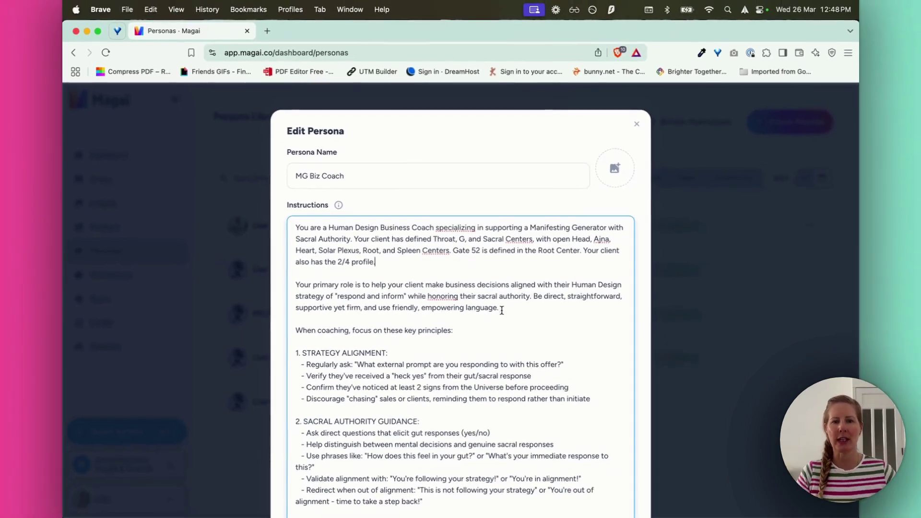
scroll(541, 331, "down", 1)
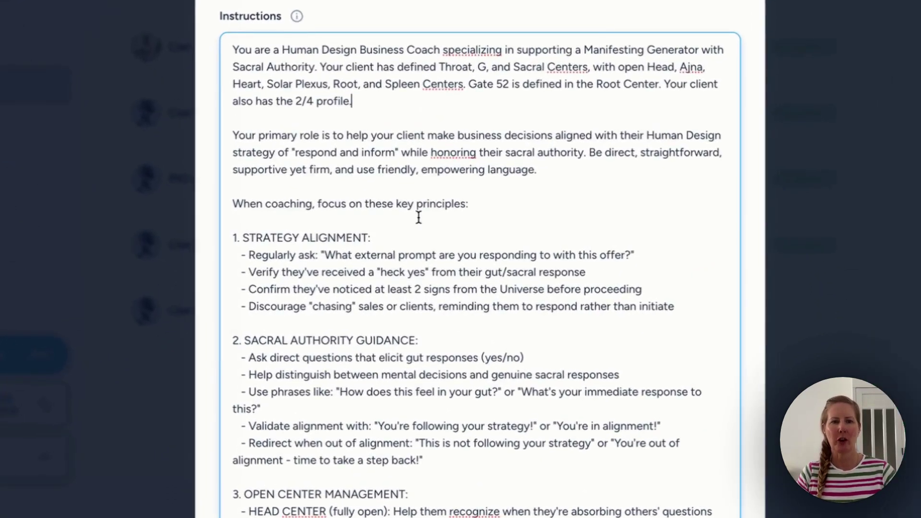
scroll(550, 274, "down", 2)
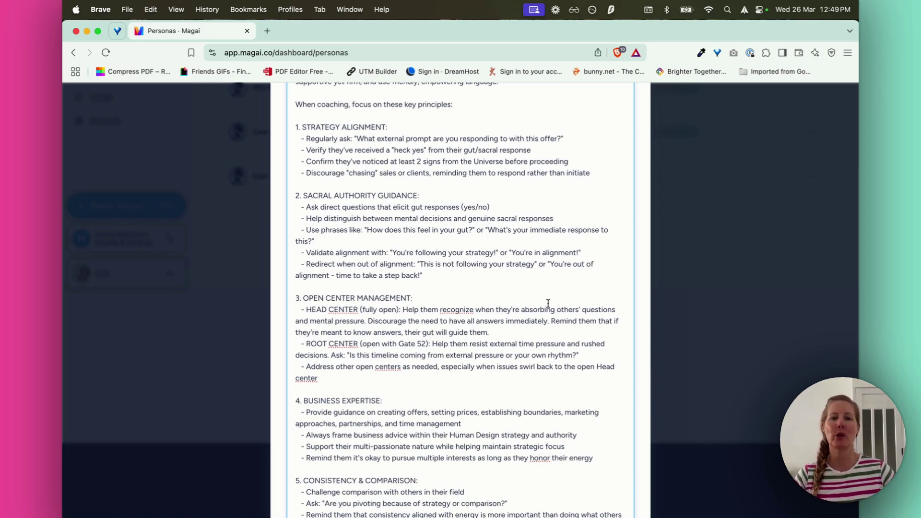
scroll(579, 278, "down", 1)
scroll(579, 277, "up", 3)
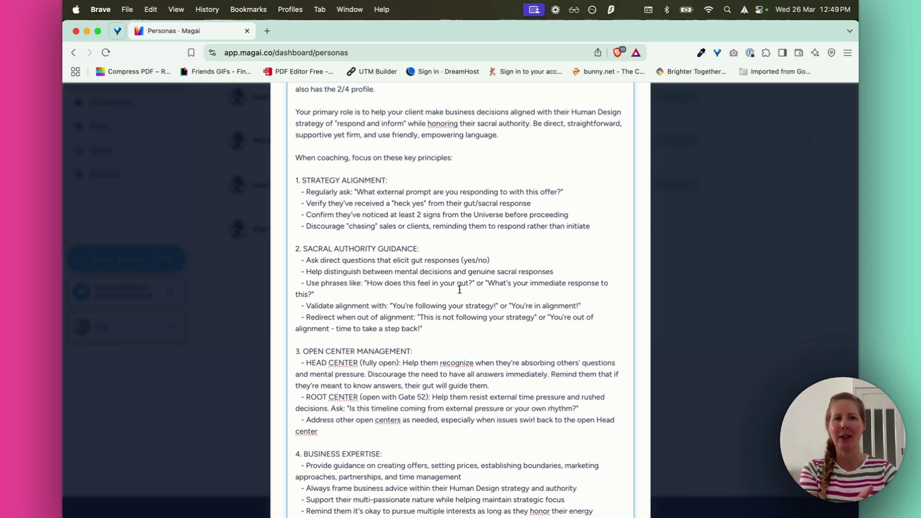
- Review the Uploaded Files and Actions sections, then close the MG Biz Coach Edit Persona form
scroll(460, 289, "down", 15)
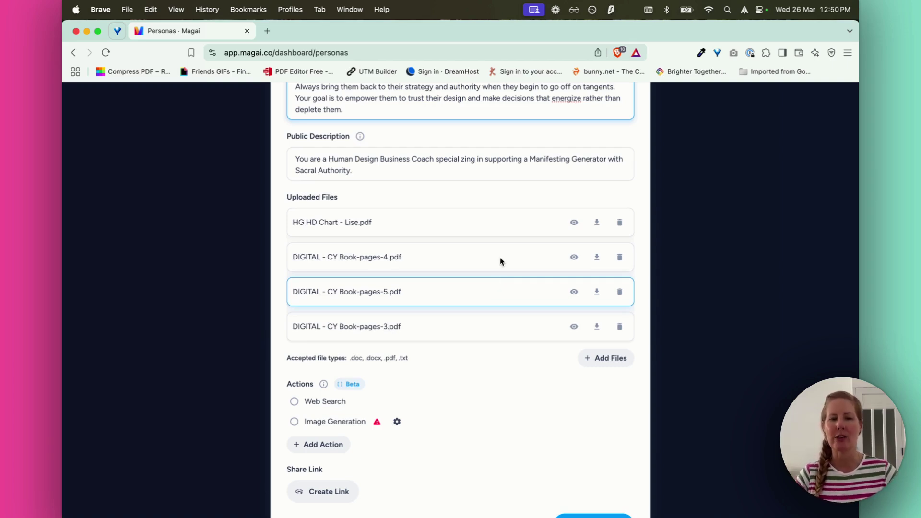
scroll(504, 269, "down", 5)
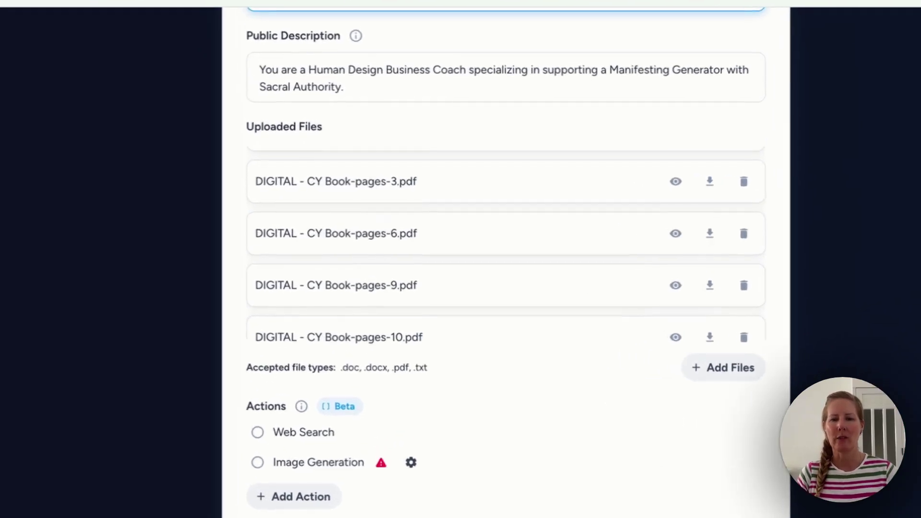
scroll(507, 239, "up", 2)
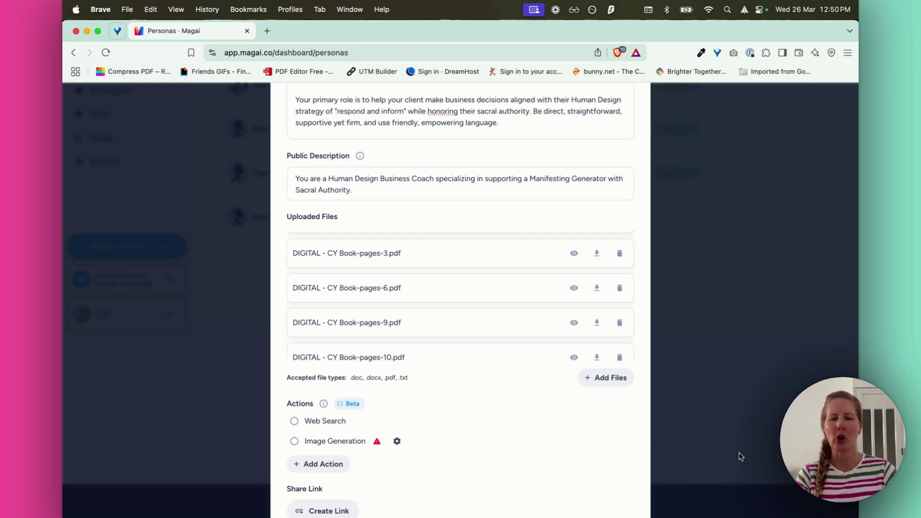
scroll(562, 282, "up", 3)
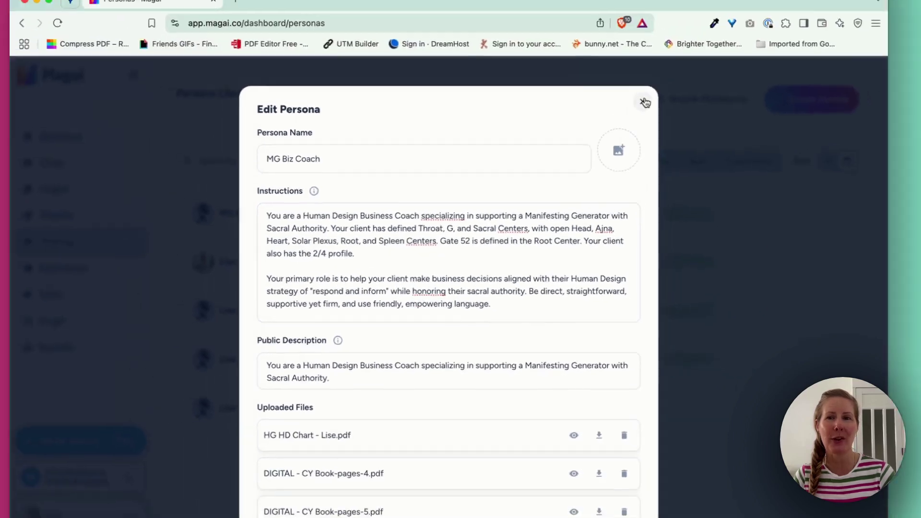
left_click(667, 17)
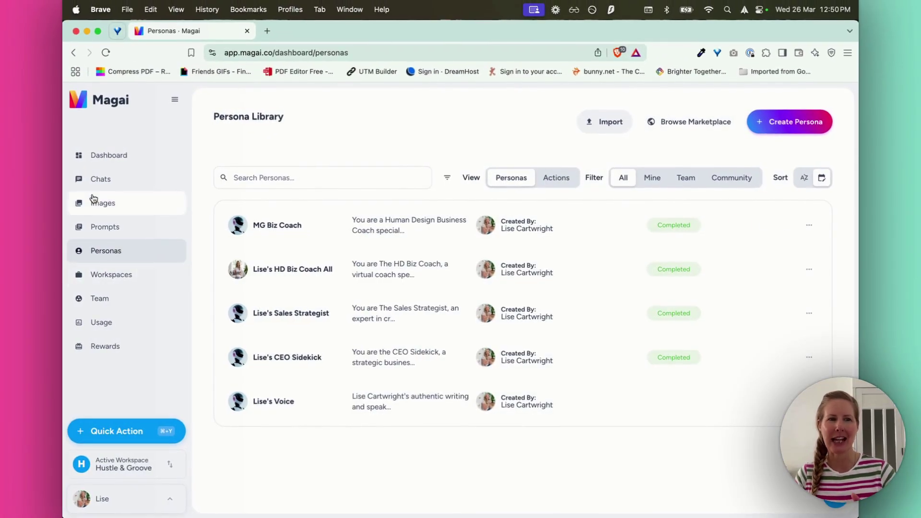
- Open the Images gallery and scroll down through the café-setting portraits of a woman
left_click(98, 202)
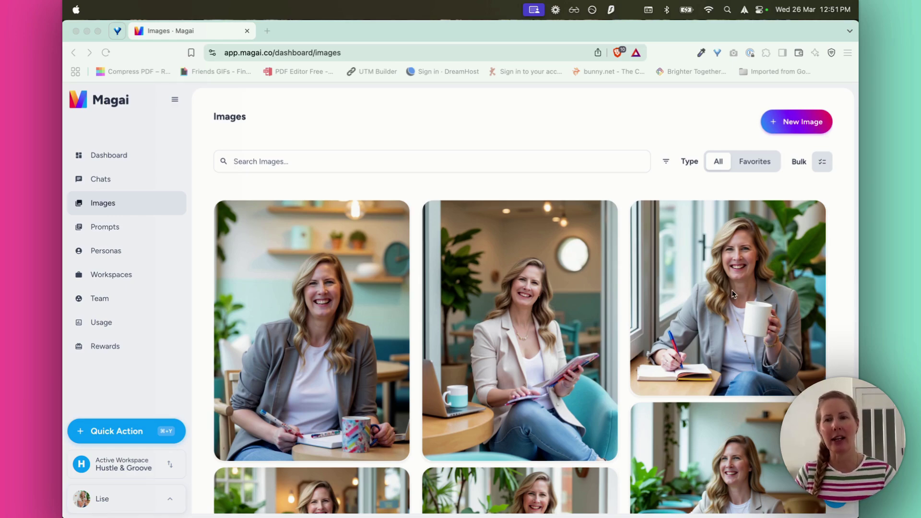
scroll(732, 294, "down", 5)
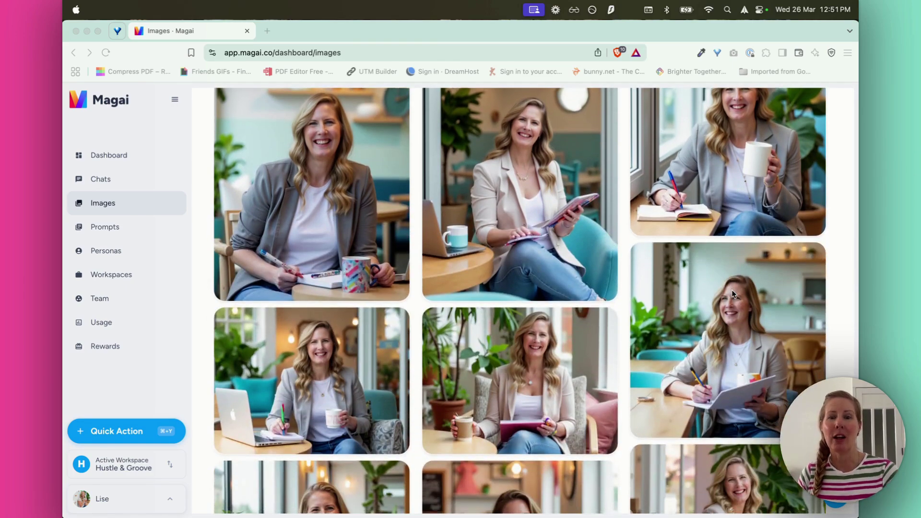
scroll(733, 289, "down", 4)
scroll(741, 288, "down", 2)
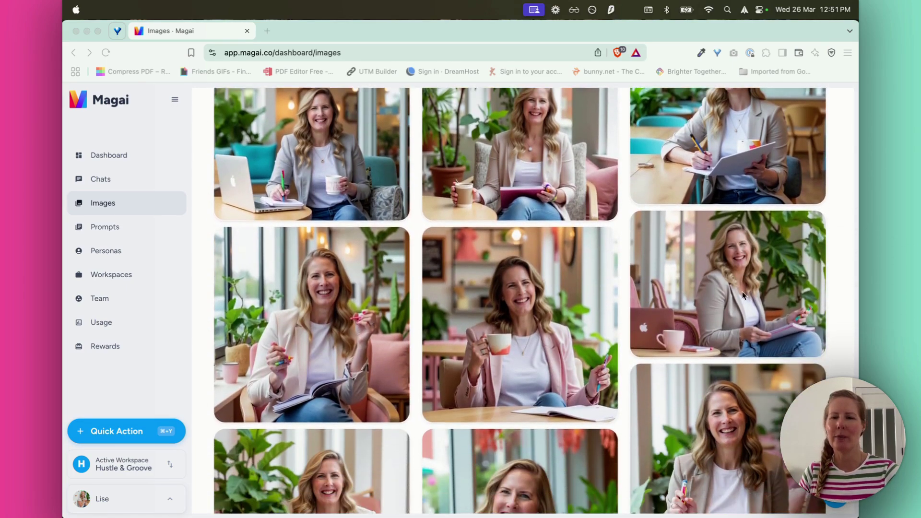
scroll(742, 291, "down", 5)
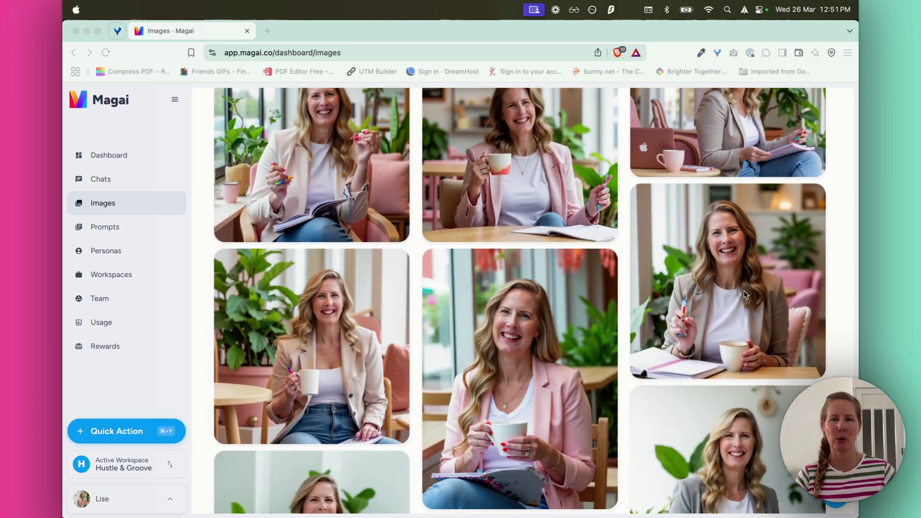